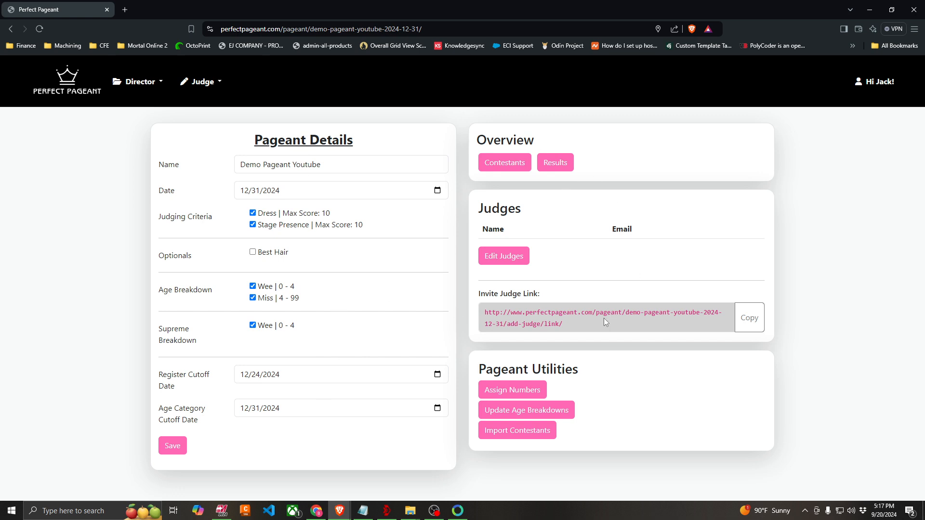
Open the contestants list of Demo Pageant Youtube and view its blank contestant creation form
{"action": "left_click", "coordinate": [511, 166]}
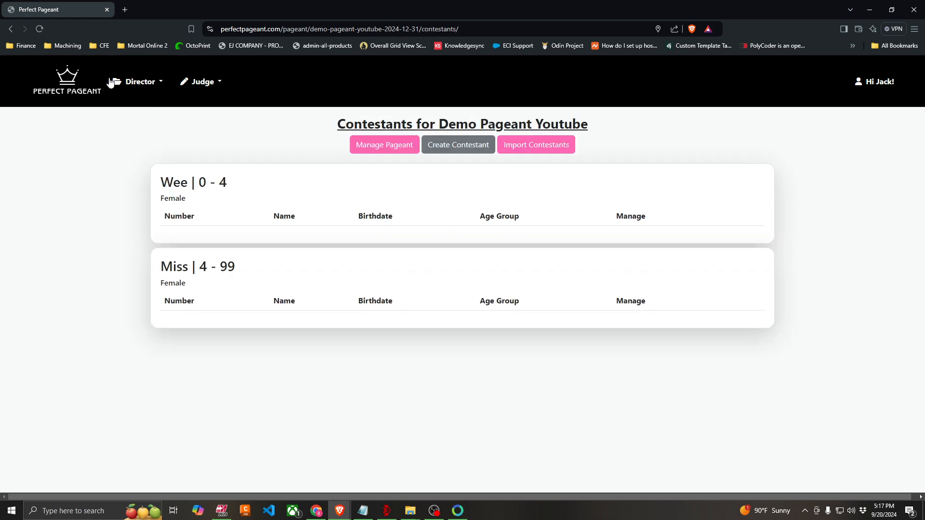
{"action": "left_click", "coordinate": [72, 87]}
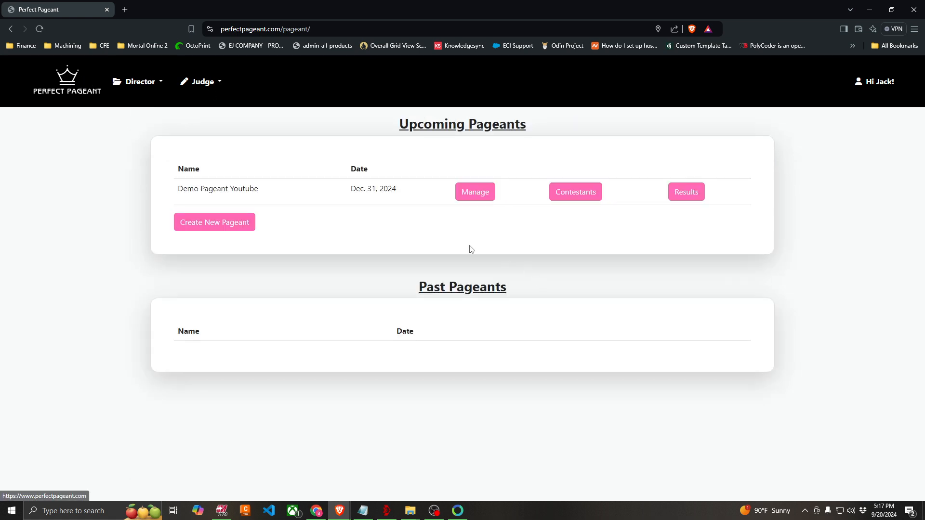
{"action": "left_click", "coordinate": [580, 197]}
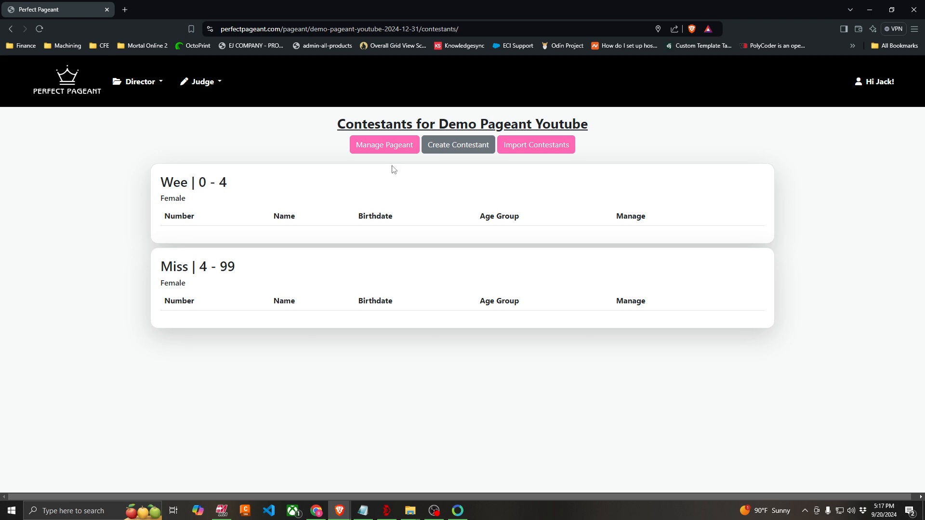
{"action": "left_click", "coordinate": [467, 147]}
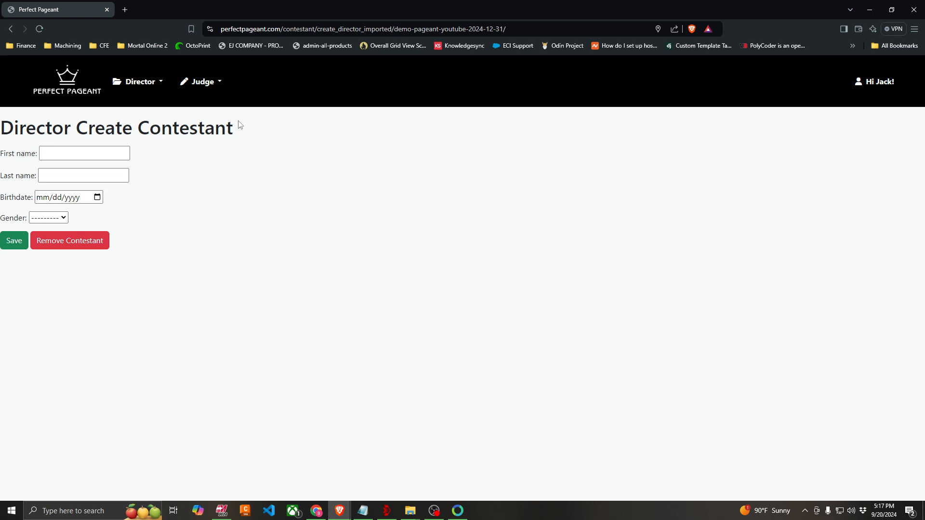
{"action": "left_click", "coordinate": [91, 153]}
{"action": "left_click", "coordinate": [46, 175]}
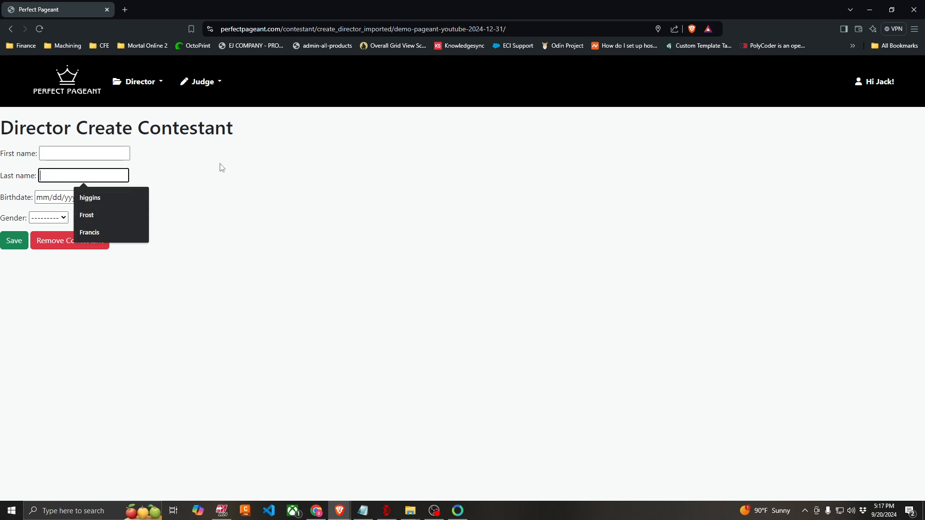
{"action": "left_click", "coordinate": [241, 168]}
Return to the upcoming pageants and open the contestant import page for Demo Pageant Youtube
{"action": "left_click", "coordinate": [61, 86]}
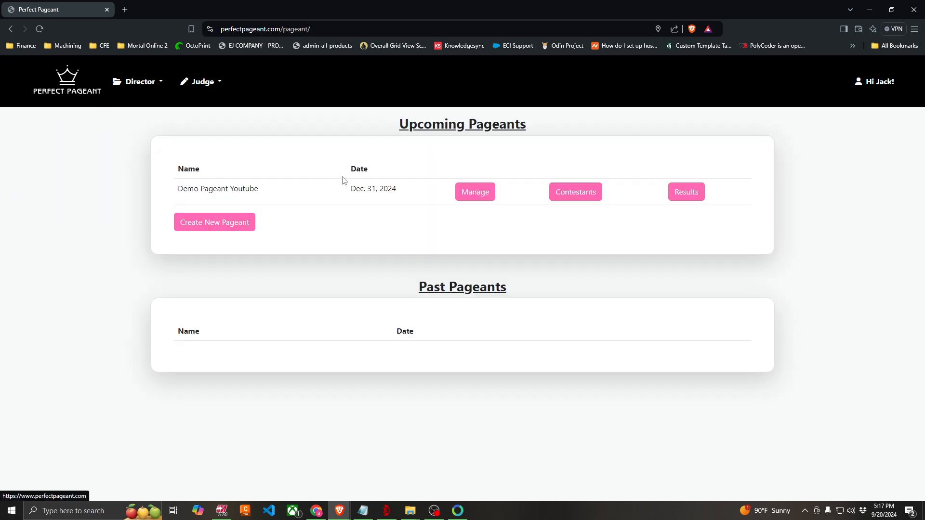
{"action": "left_click", "coordinate": [576, 193]}
{"action": "left_click", "coordinate": [530, 151]}
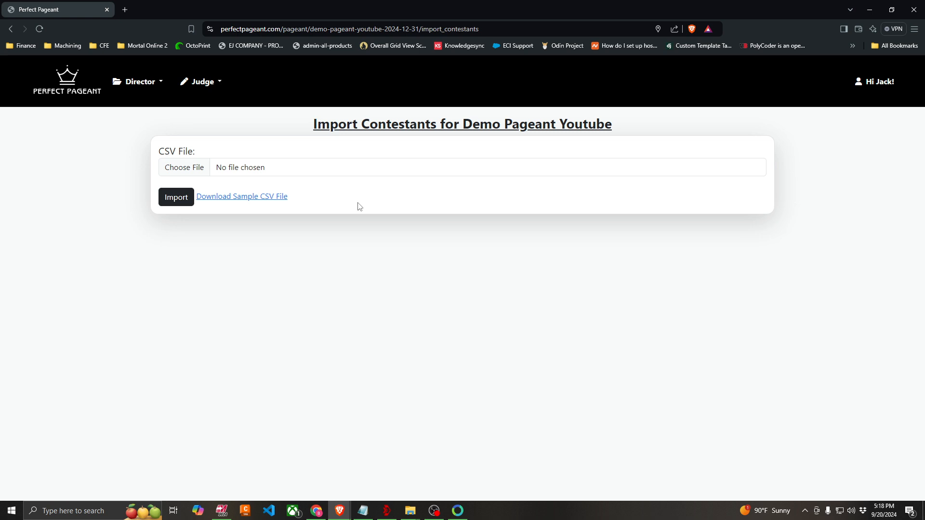
Search the computer for test.csv and open its file location
{"action": "left_click", "coordinate": [410, 511]}
{"action": "left_click", "coordinate": [739, 410]}
{"action": "key", "text": "super"}
{"action": "type", "text": "test.cs"}
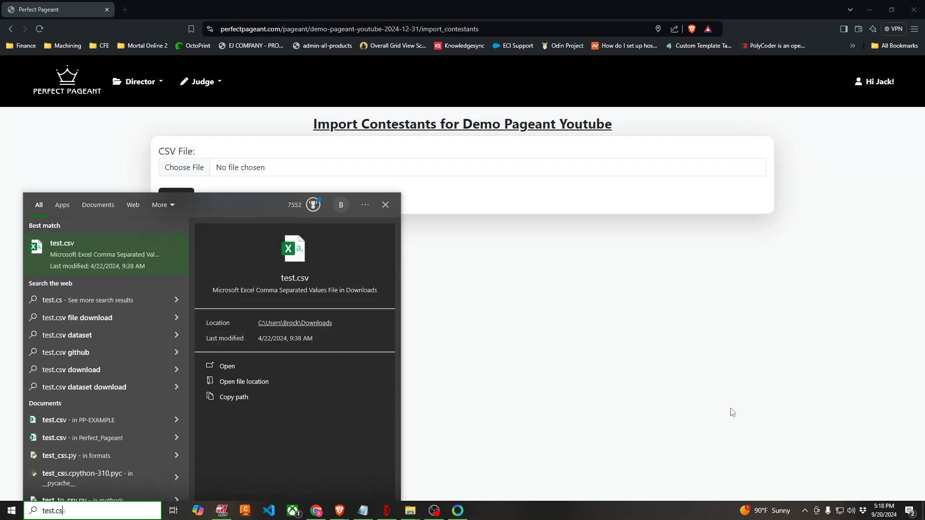
{"action": "type", "text": "v"}
{"action": "key", "text": "Tab"}
{"action": "key", "text": "Return"}
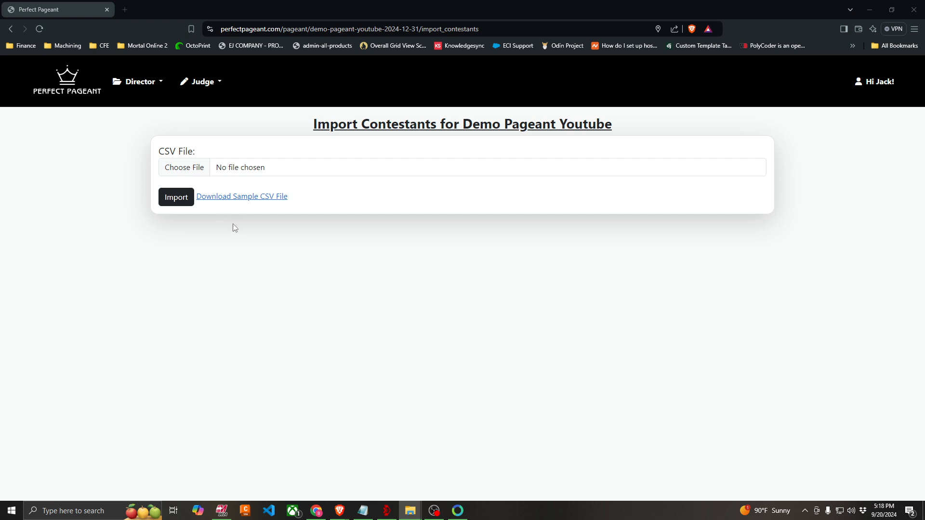
Download the sample contestant CSV file from the import page and open it in Excel
{"action": "left_click", "coordinate": [259, 200]}
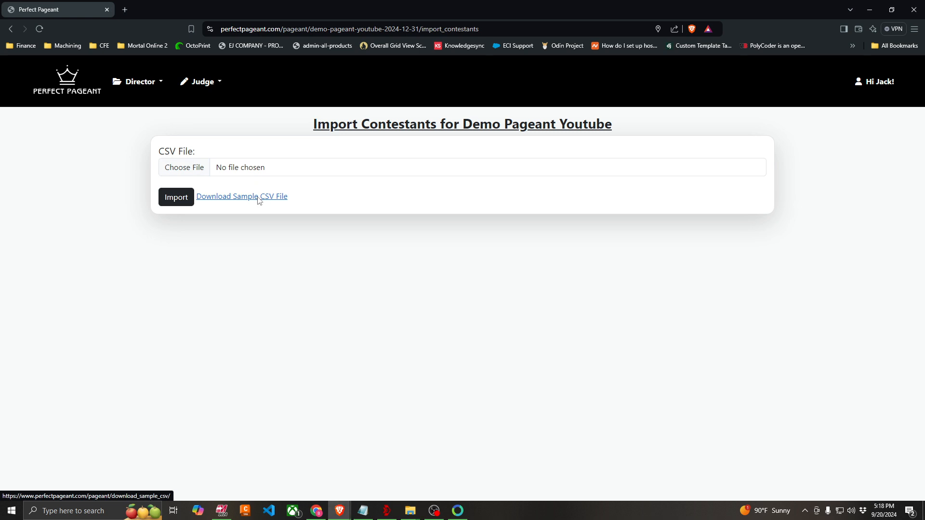
{"action": "left_click", "coordinate": [259, 200]}
{"action": "left_click", "coordinate": [381, 245]}
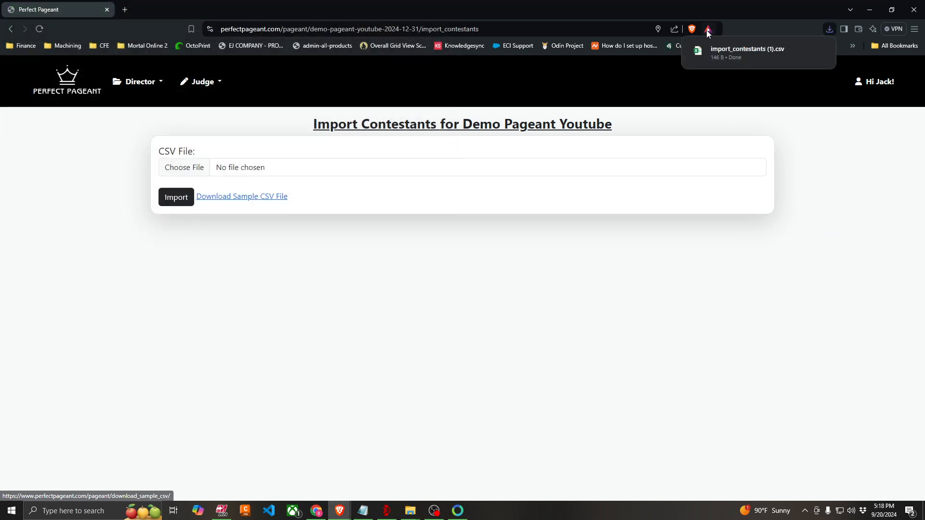
{"action": "left_click", "coordinate": [730, 48]}
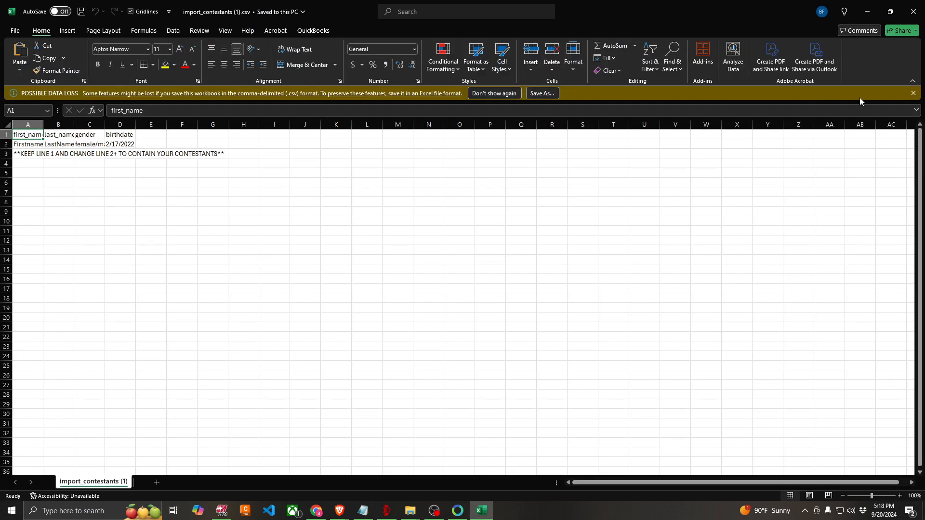
Dismiss the data-loss notice and autofit columns A to D of the sample CSV
{"action": "left_click", "coordinate": [913, 93]}
{"action": "left_click_drag", "start_coordinate": [31, 111], "coordinate": [129, 110]}
{"action": "double_click", "coordinate": [136, 110]}
{"action": "left_click", "coordinate": [241, 220]}
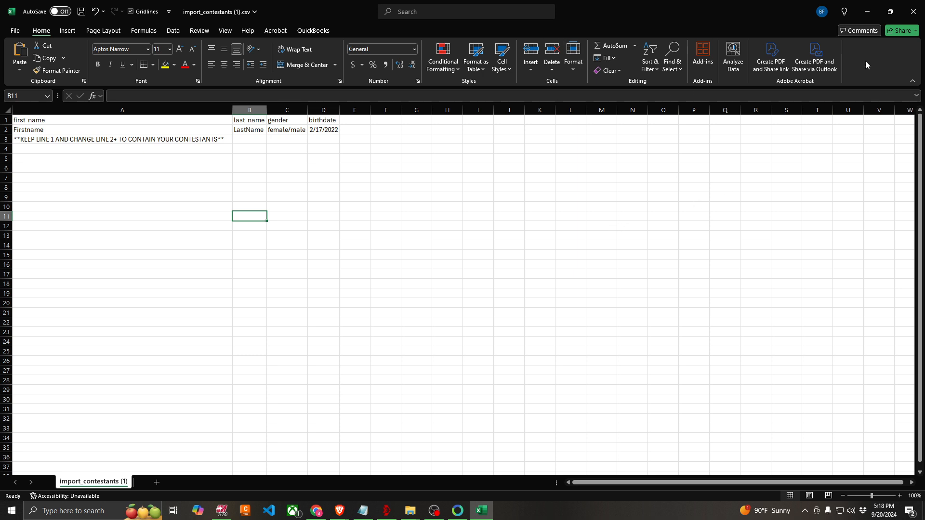
Examine the sample CSV's header fields, the example contestant row and the instruction in line 3
{"action": "left_click", "coordinate": [50, 121]}
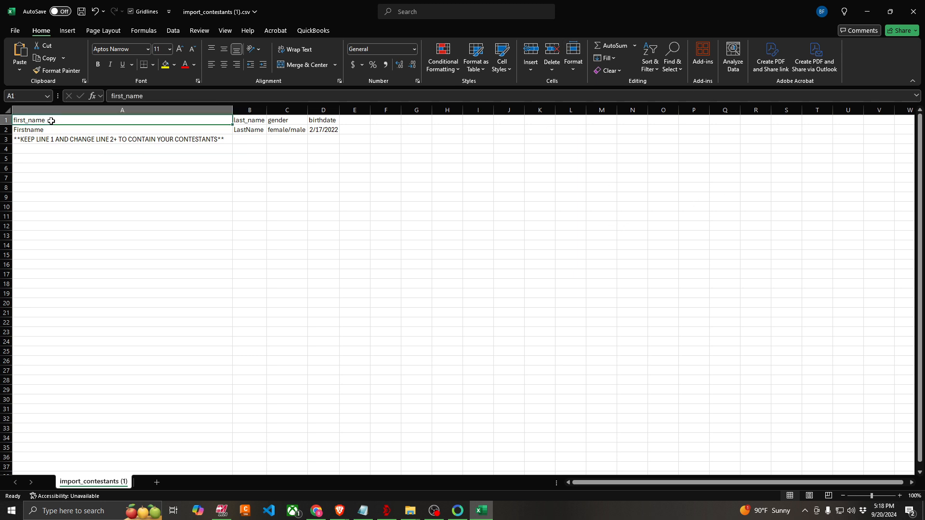
{"action": "left_click_drag", "start_coordinate": [97, 119], "coordinate": [256, 119]}
{"action": "left_click", "coordinate": [257, 121]}
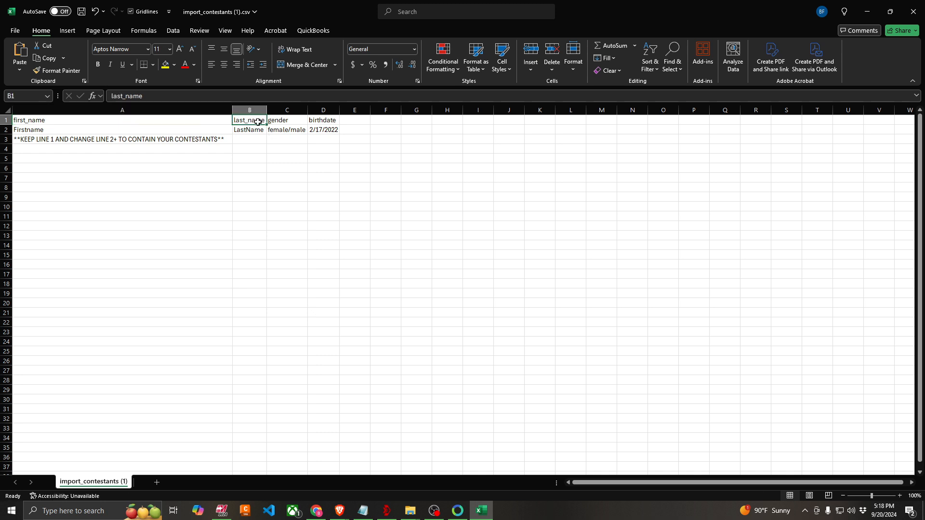
{"action": "left_click", "coordinate": [289, 121]}
{"action": "left_click", "coordinate": [330, 120]}
{"action": "left_click", "coordinate": [63, 131]}
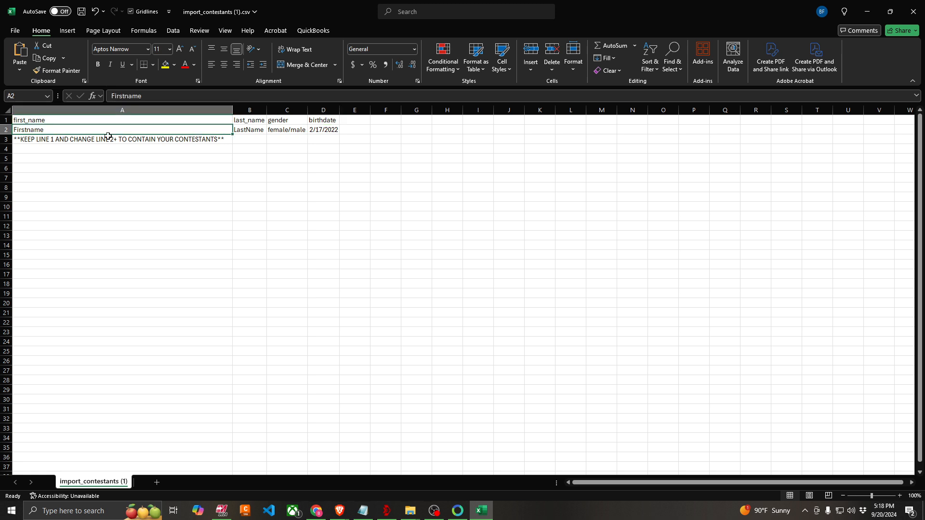
{"action": "left_click", "coordinate": [258, 130]}
{"action": "left_click", "coordinate": [283, 129]}
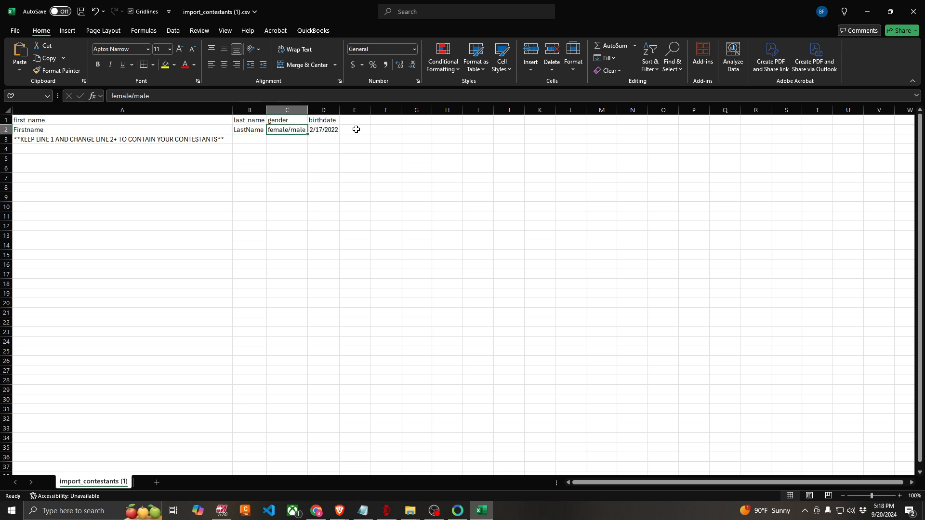
{"action": "left_click", "coordinate": [330, 131]}
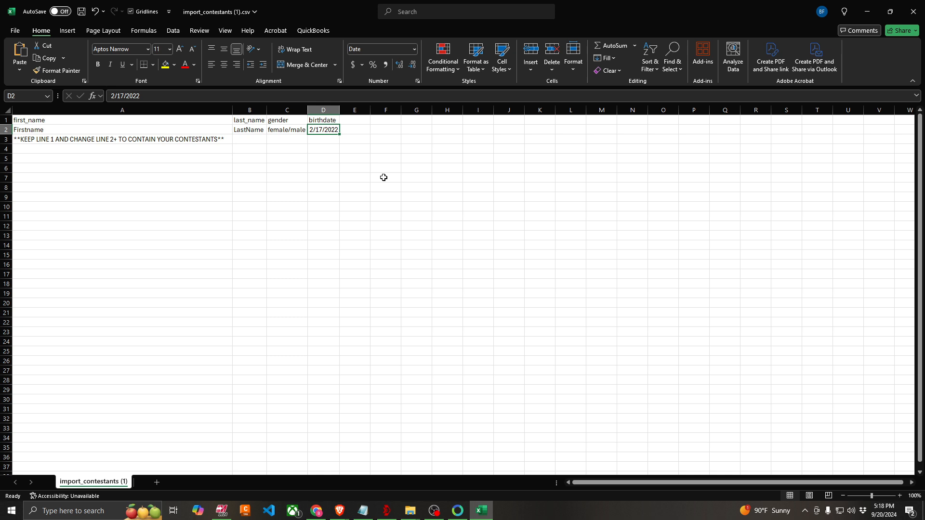
{"action": "left_click", "coordinate": [88, 140]}
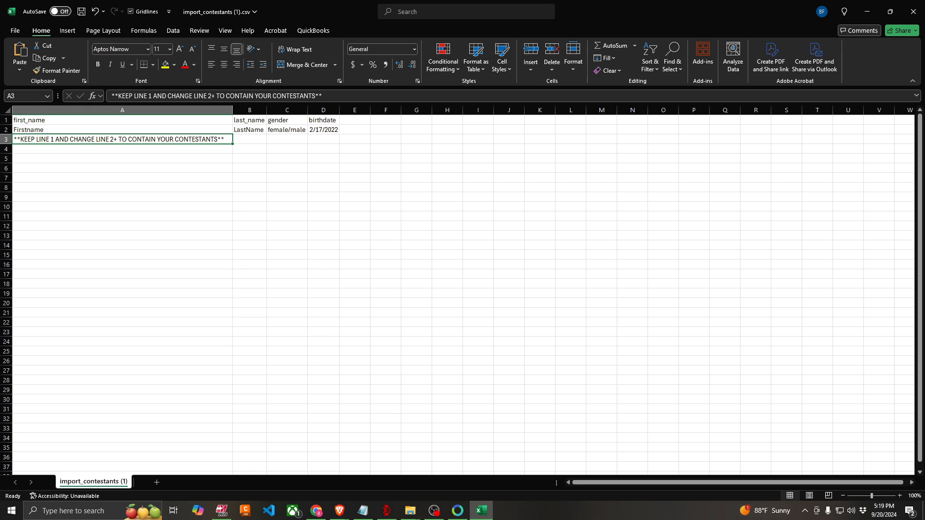
Open test.csv in Excel and autofit its contestant columns
{"action": "key", "text": "alt+Tab"}
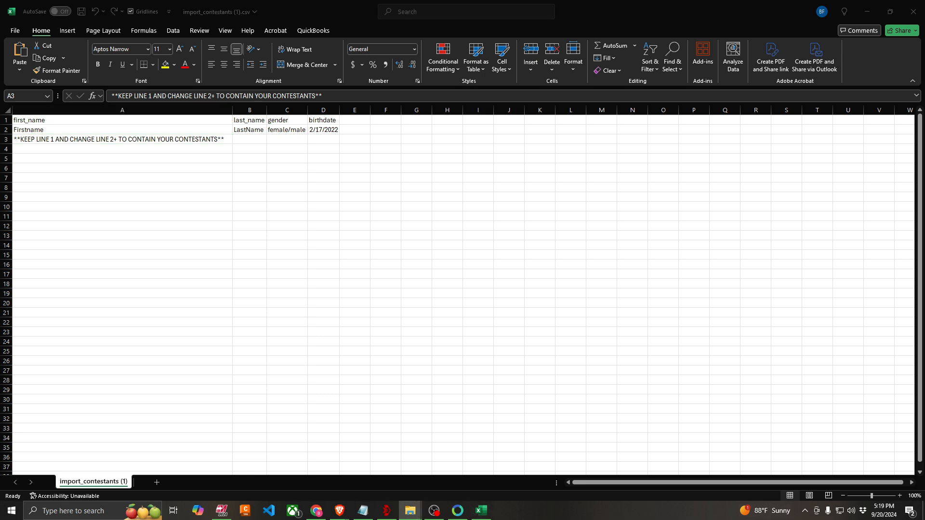
{"action": "key", "text": "alt+Tab"}
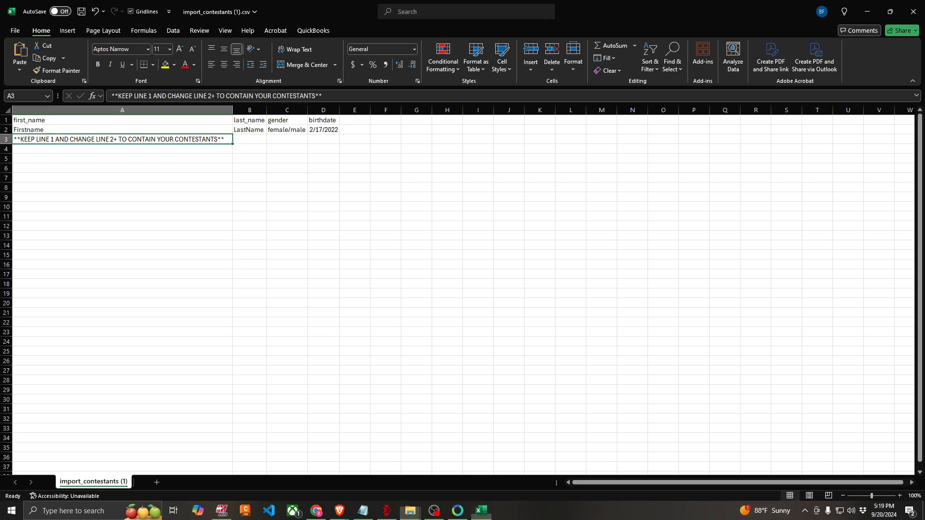
{"action": "left_click", "coordinate": [228, 255]}
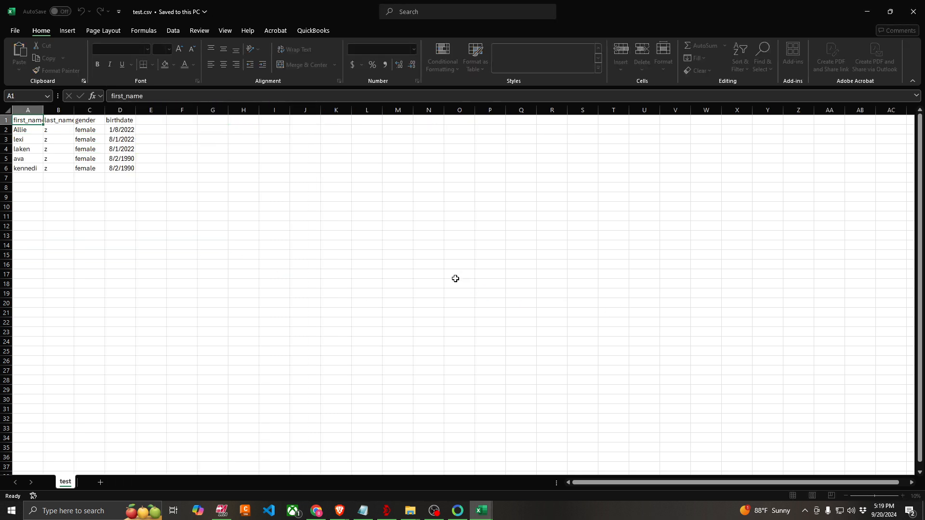
{"action": "left_click_drag", "start_coordinate": [28, 124], "coordinate": [144, 126]}
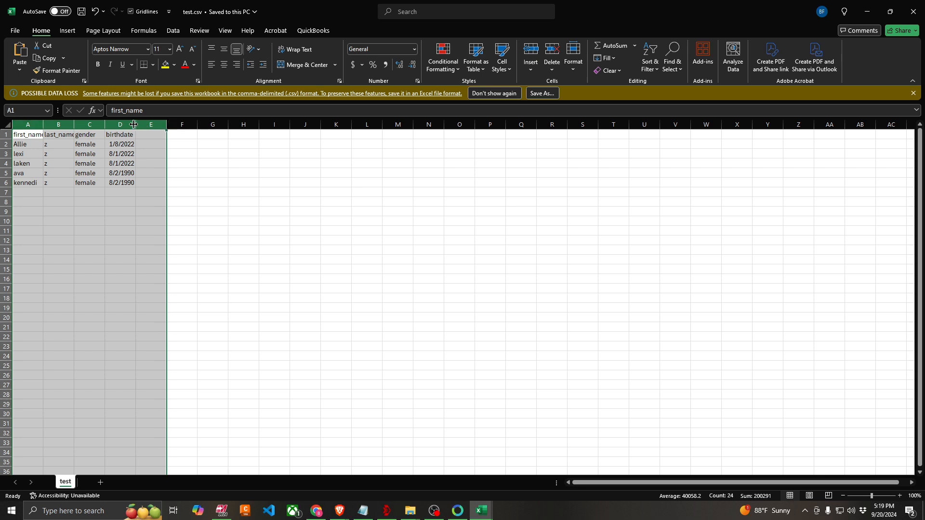
{"action": "double_click", "coordinate": [136, 125]}
Review the first names, birthdates, genders and last names of the contestants in test.csv
{"action": "left_click", "coordinate": [32, 142]}
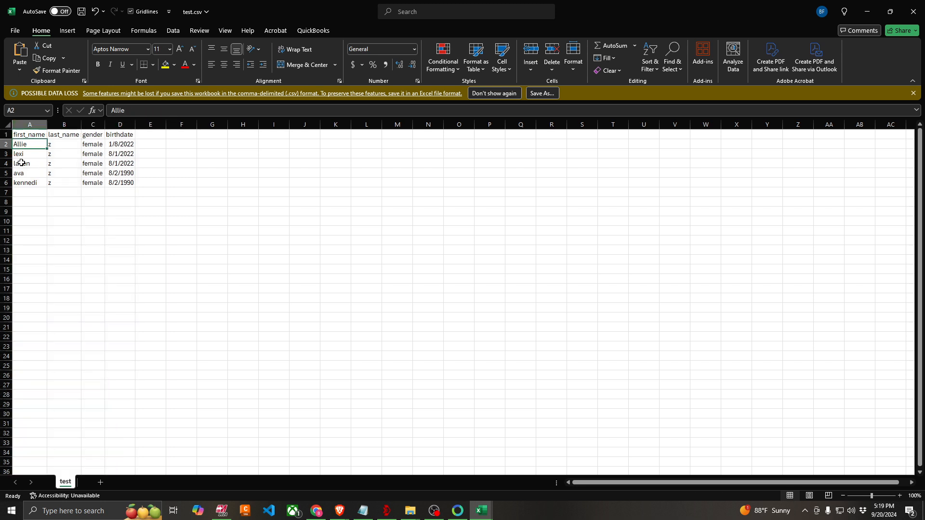
{"action": "left_click_drag", "start_coordinate": [124, 145], "coordinate": [125, 179]}
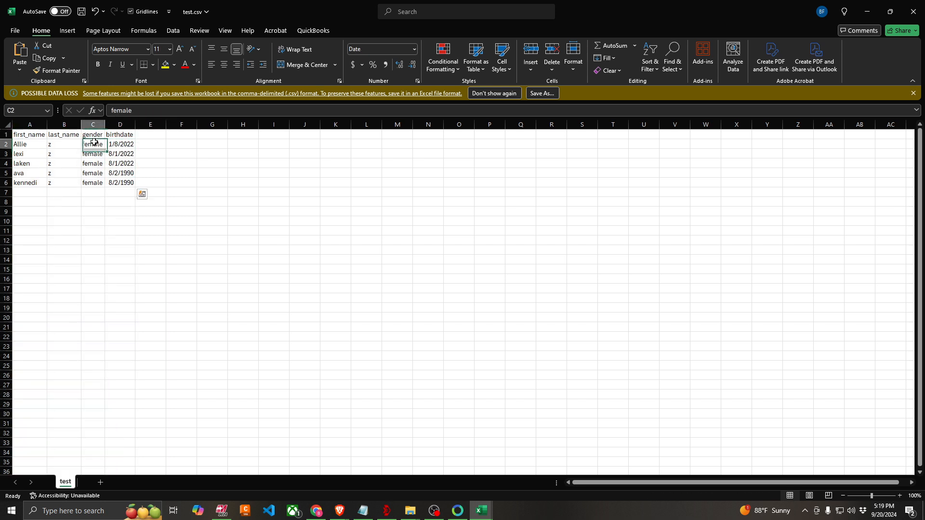
{"action": "left_click_drag", "start_coordinate": [94, 144], "coordinate": [96, 182]}
{"action": "left_click_drag", "start_coordinate": [54, 144], "coordinate": [62, 180]}
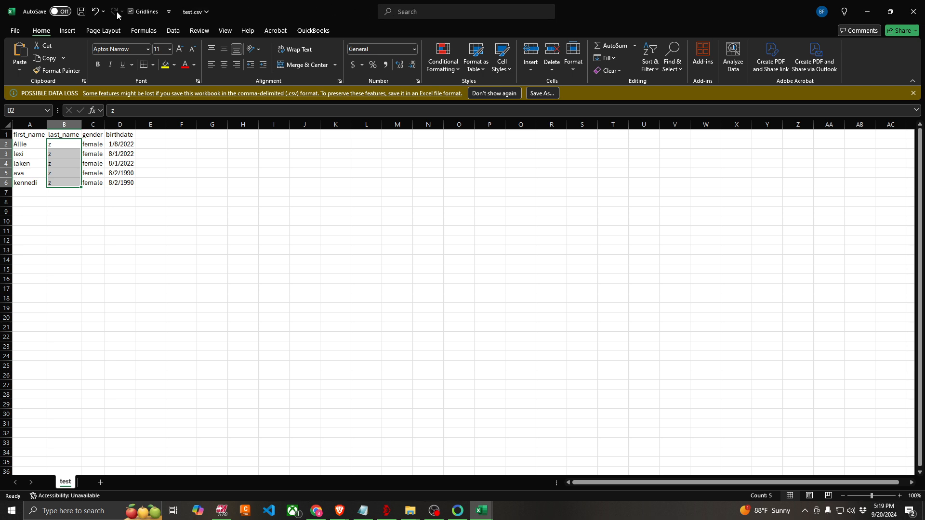
Close the test.csv and import_contestants (1).csv workbooks without saving
{"action": "left_click", "coordinate": [913, 11]}
{"action": "left_click", "coordinate": [501, 325]}
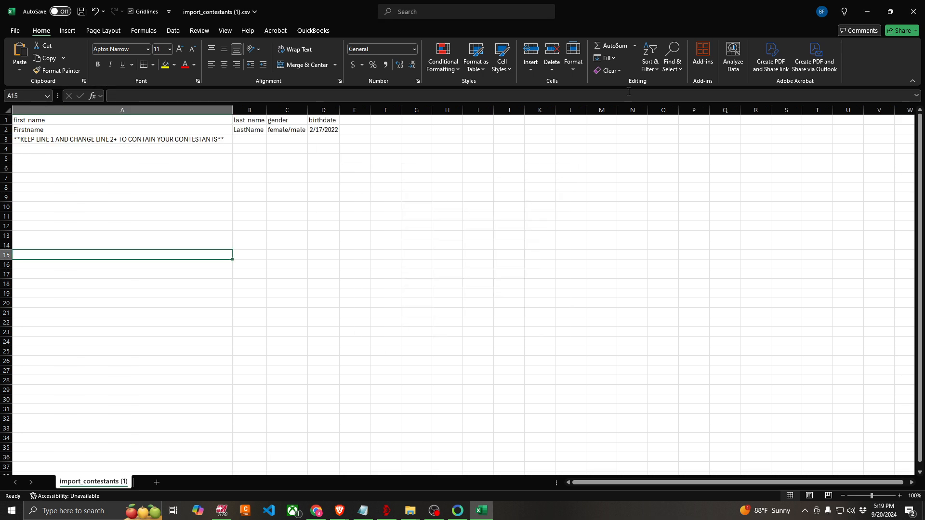
{"action": "left_click", "coordinate": [914, 12]}
{"action": "left_click", "coordinate": [500, 325]}
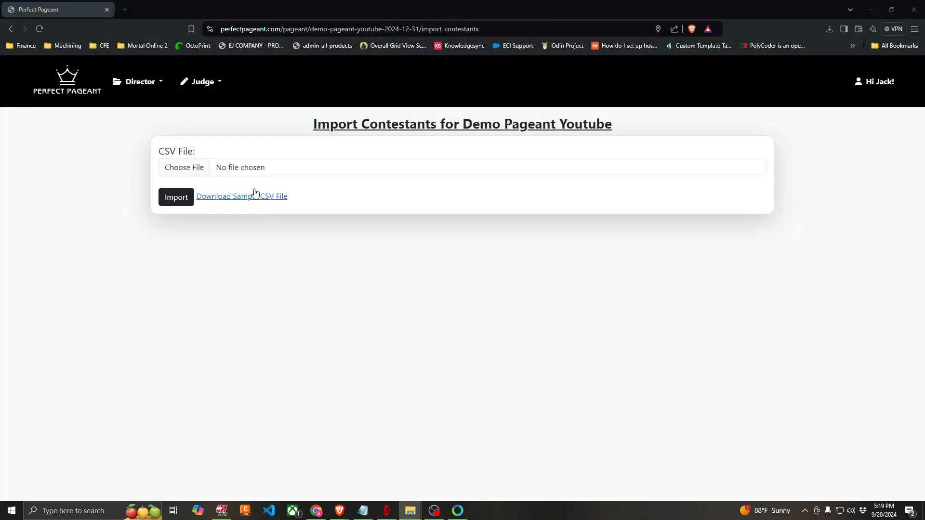
Preview the contestant import from test.csv and cancel the import
{"action": "left_click", "coordinate": [831, 27]}
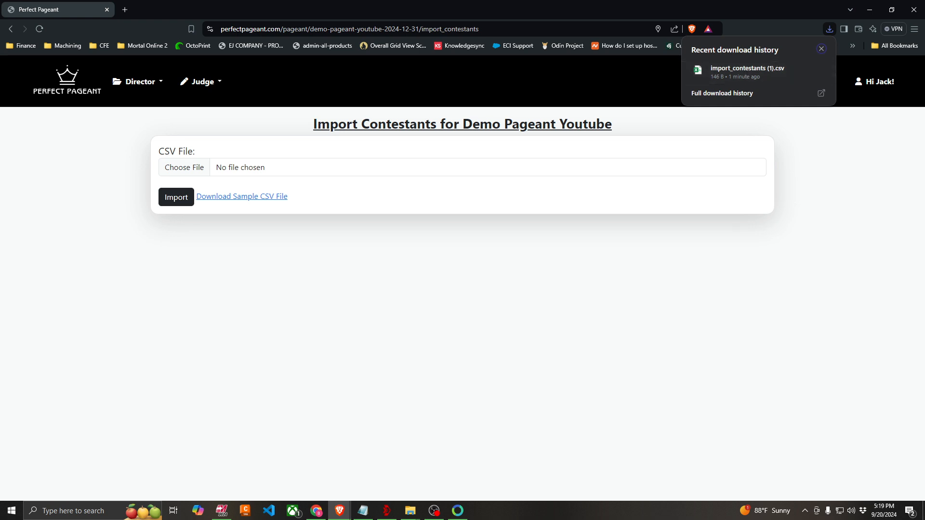
{"action": "left_click", "coordinate": [194, 167]}
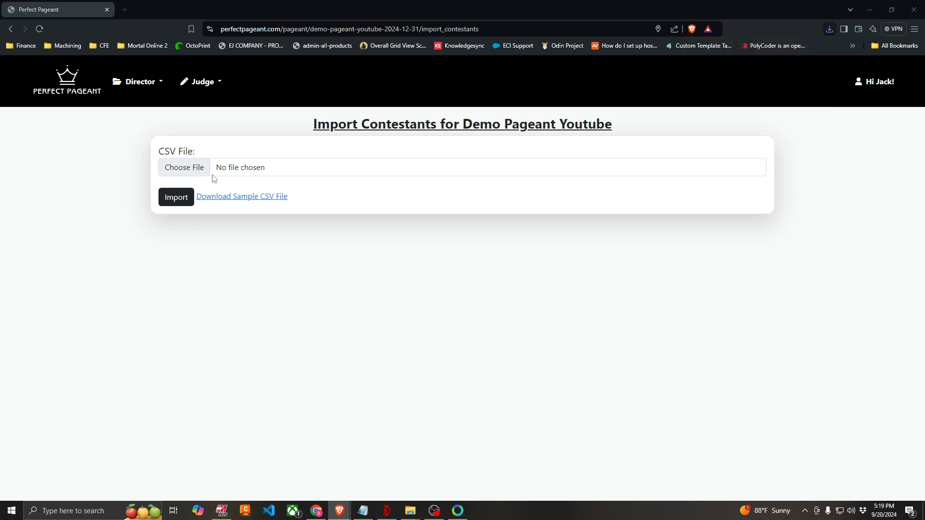
{"action": "left_click", "coordinate": [444, 245]}
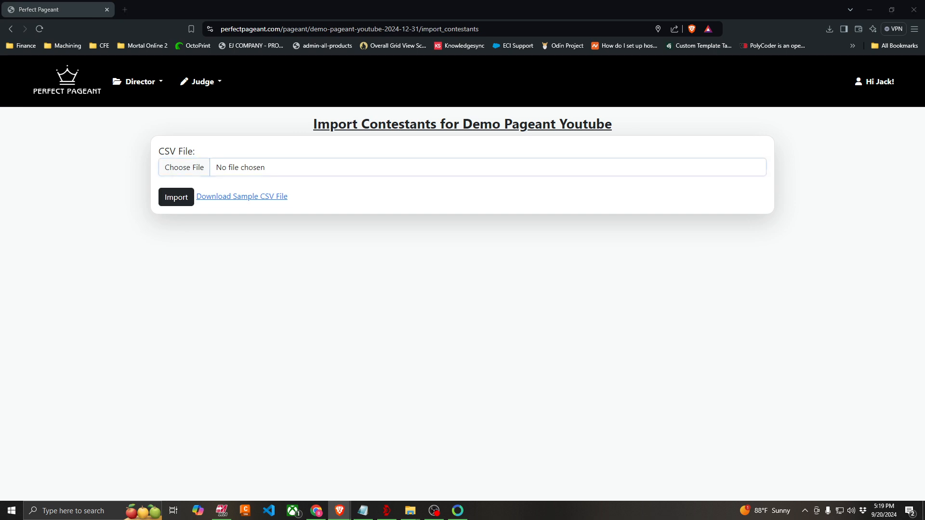
{"action": "left_click_drag", "start_coordinate": [0, 260], "coordinate": [244, 172]}
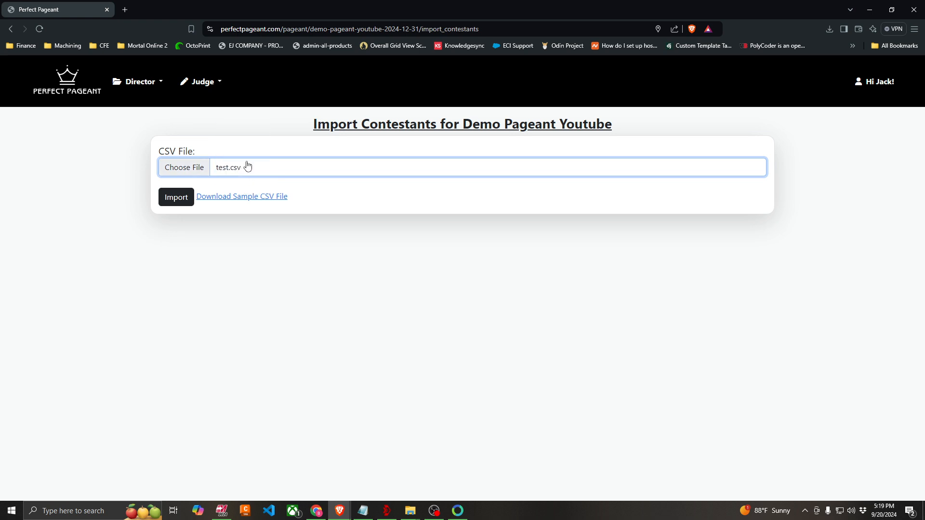
{"action": "left_click", "coordinate": [177, 200]}
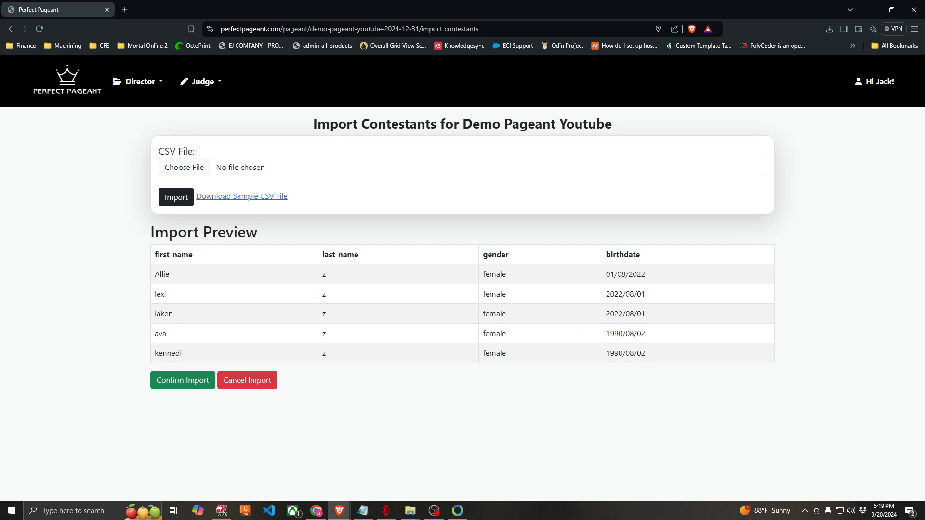
{"action": "left_click", "coordinate": [252, 380]}
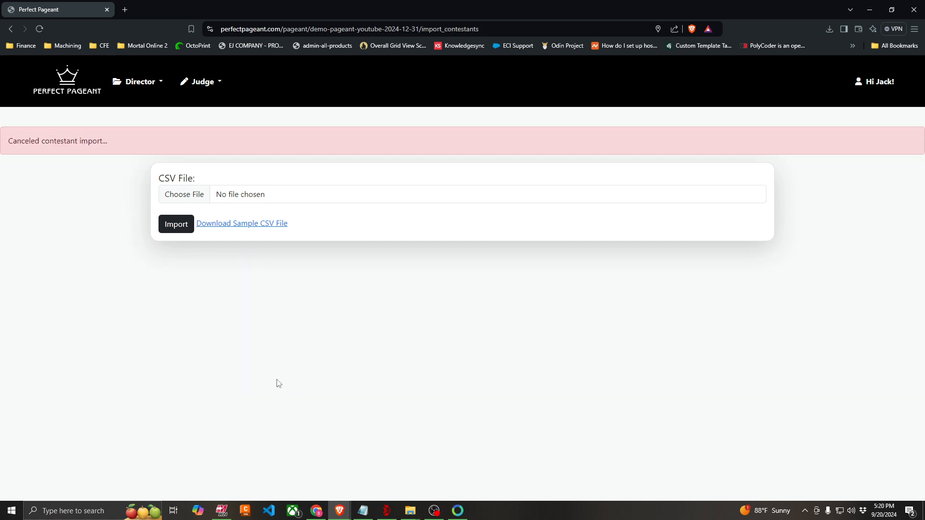
Import the contestants from test.csv into Demo Pageant Youtube and confirm the import preview
{"action": "left_click_drag", "start_coordinate": [0, 294], "coordinate": [275, 201]}
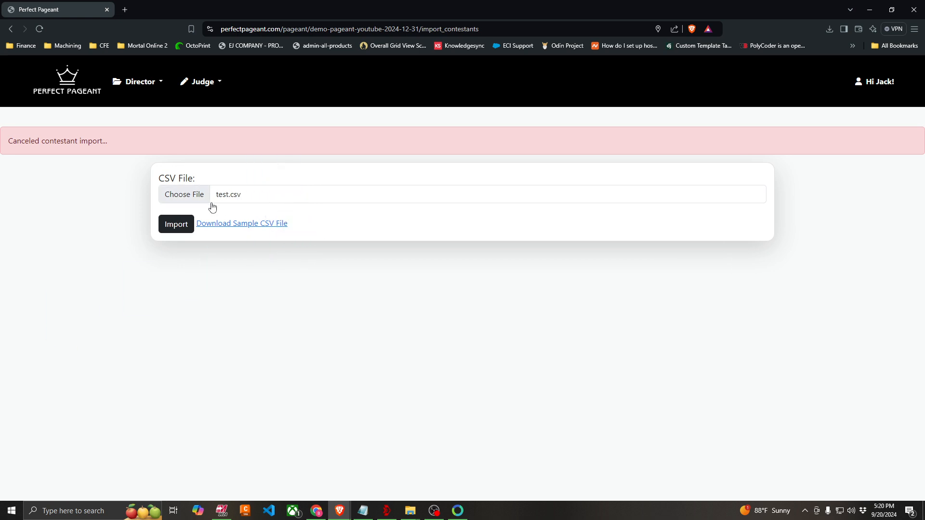
{"action": "left_click", "coordinate": [173, 225]}
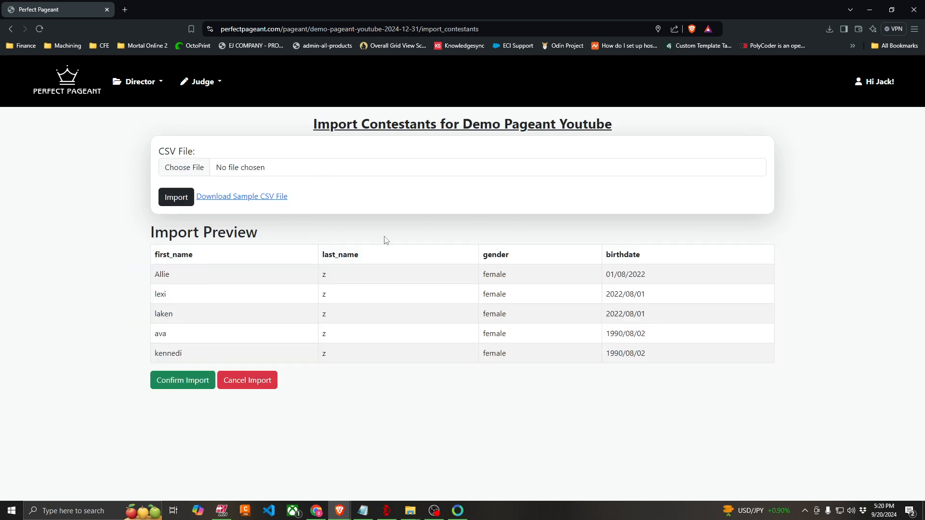
{"action": "left_click", "coordinate": [195, 387]}
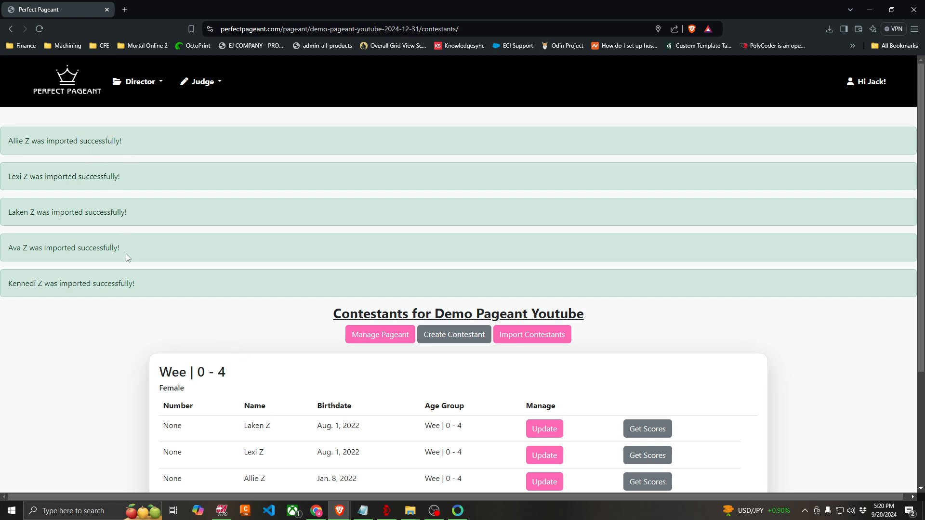
Review the imported contestants' birthdates and age group assignments in the Wee | 0 - 4 and Miss | 4 - 99 sections
{"action": "scroll", "coordinate": [68, 215], "scroll_direction": "down", "scroll_amount": 2}
{"action": "scroll", "coordinate": [70, 199], "scroll_direction": "up", "scroll_amount": 1}
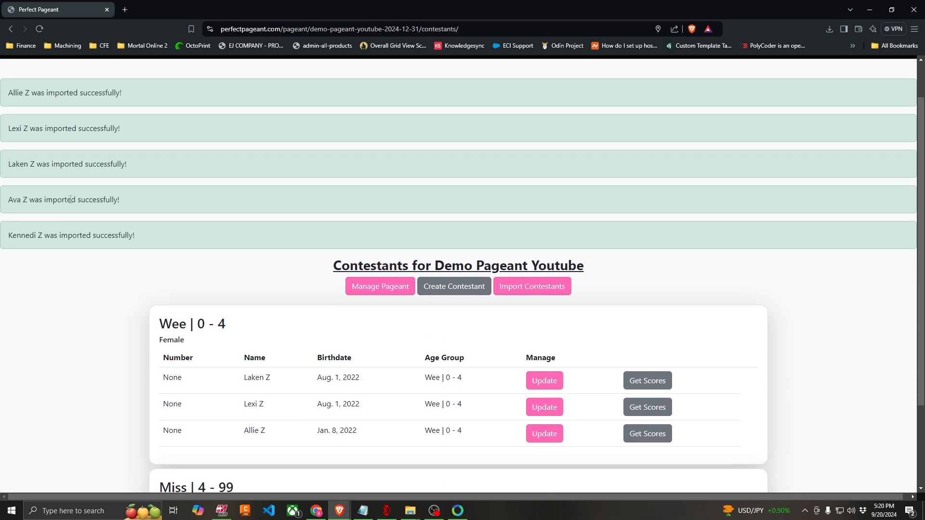
{"action": "scroll", "coordinate": [70, 199], "scroll_direction": "down", "scroll_amount": 2}
{"action": "scroll", "coordinate": [146, 251], "scroll_direction": "up", "scroll_amount": 3}
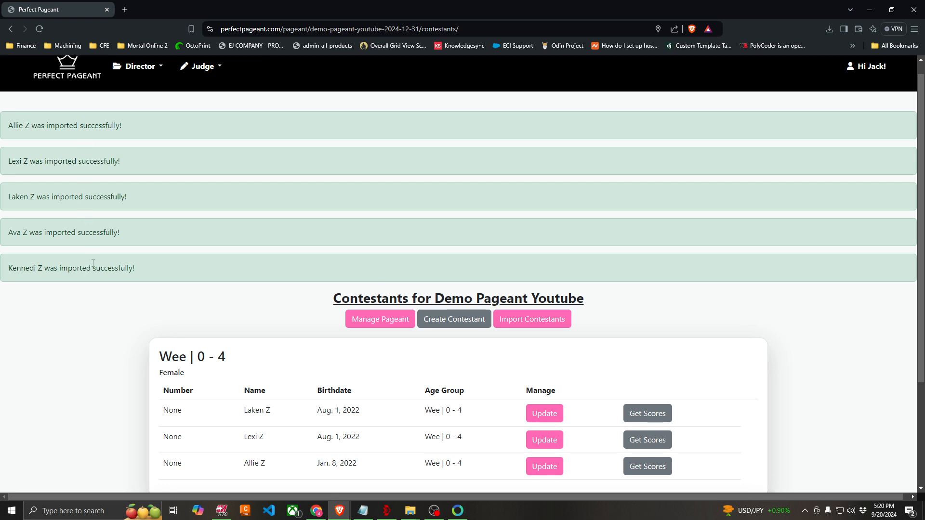
{"action": "scroll", "coordinate": [359, 371], "scroll_direction": "down", "scroll_amount": 3}
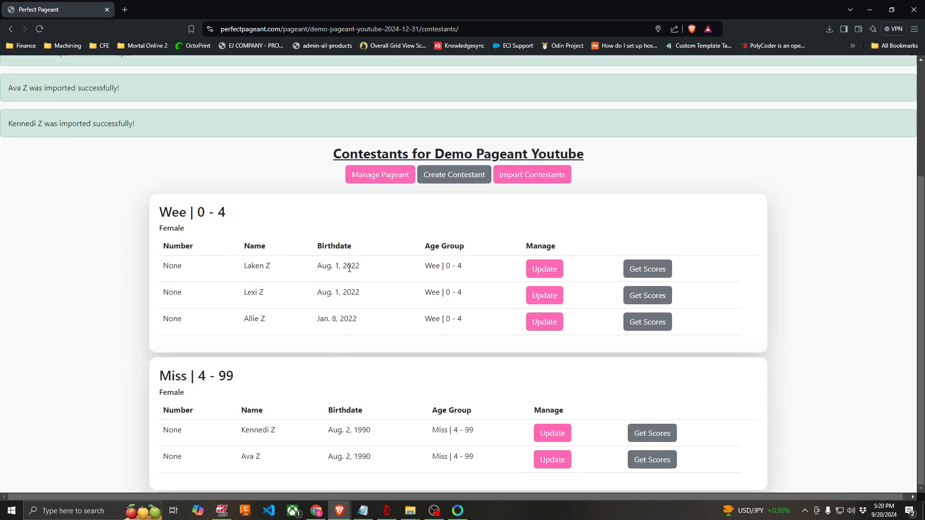
{"action": "triple_click", "coordinate": [320, 269]}
{"action": "left_click_drag", "start_coordinate": [340, 295], "coordinate": [377, 302]}
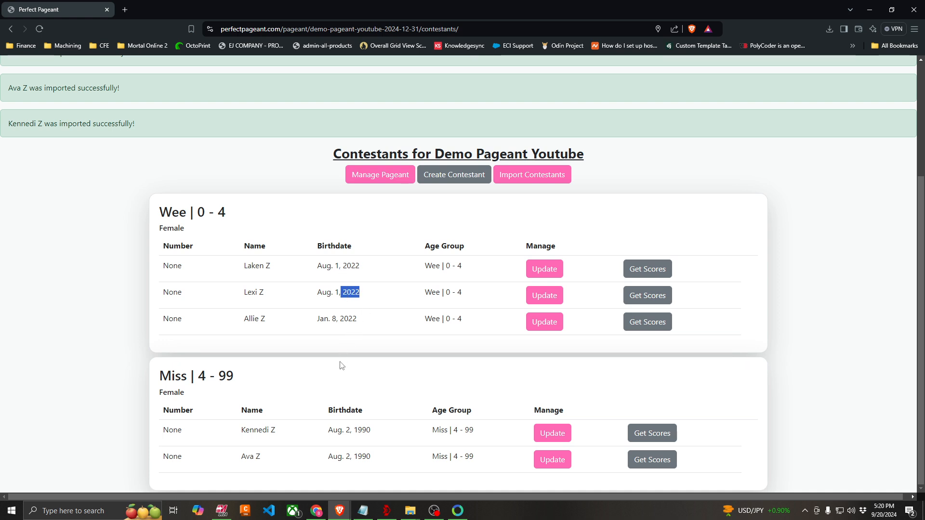
{"action": "triple_click", "coordinate": [238, 212]}
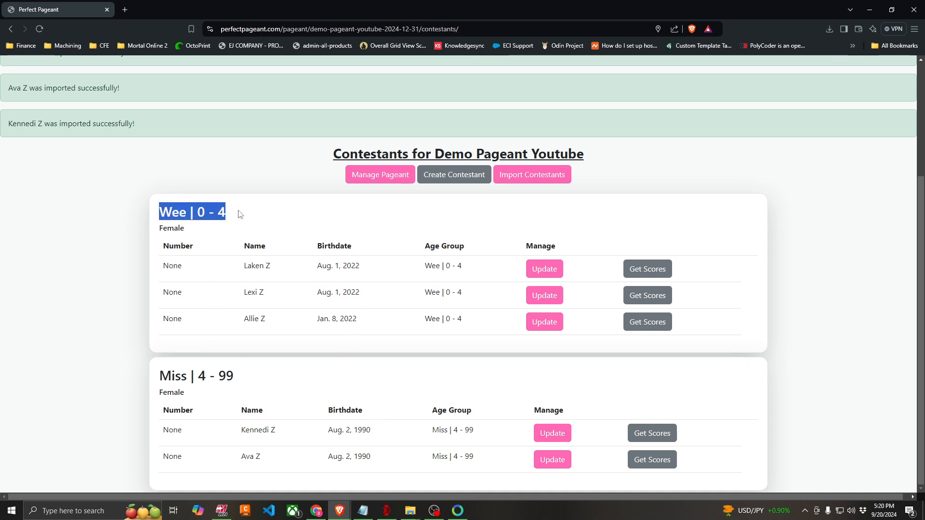
{"action": "left_click_drag", "start_coordinate": [160, 376], "coordinate": [277, 383]}
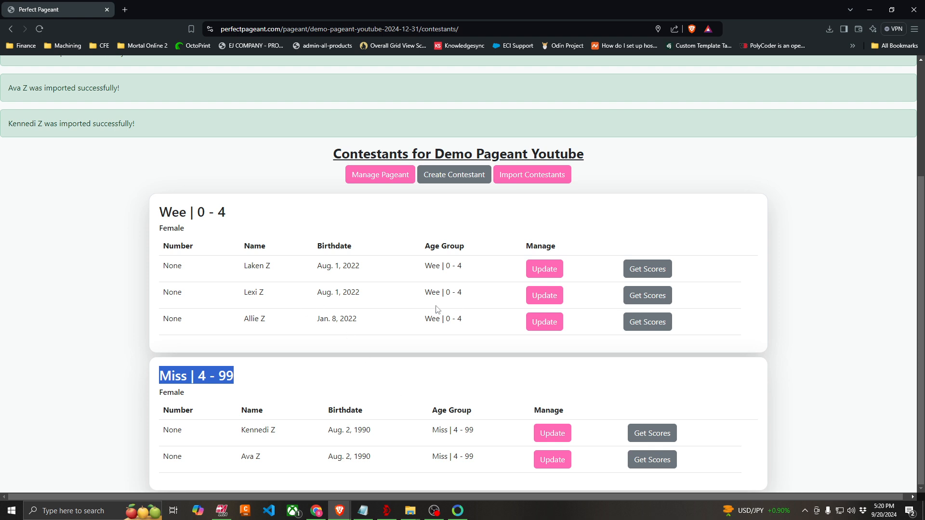
{"action": "scroll", "coordinate": [206, 289], "scroll_direction": "up", "scroll_amount": 3}
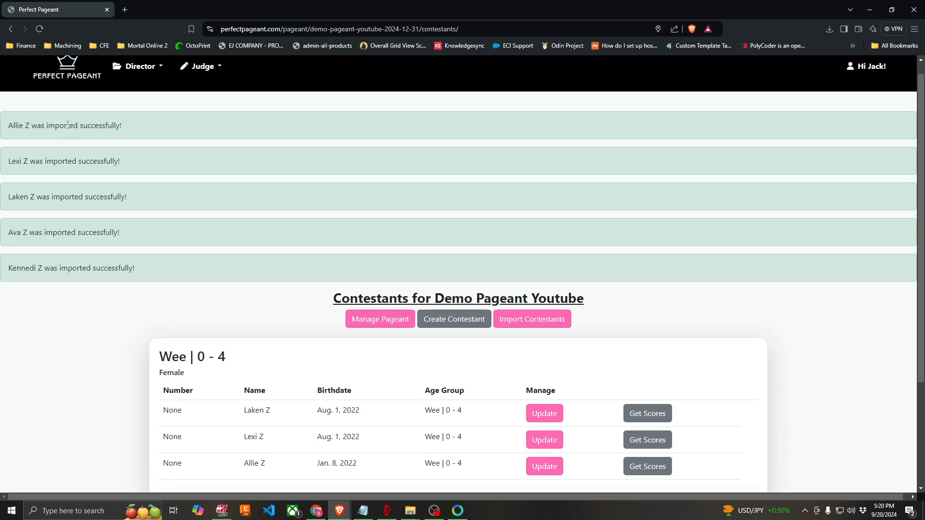
{"action": "scroll", "coordinate": [215, 211], "scroll_direction": "down", "scroll_amount": 3}
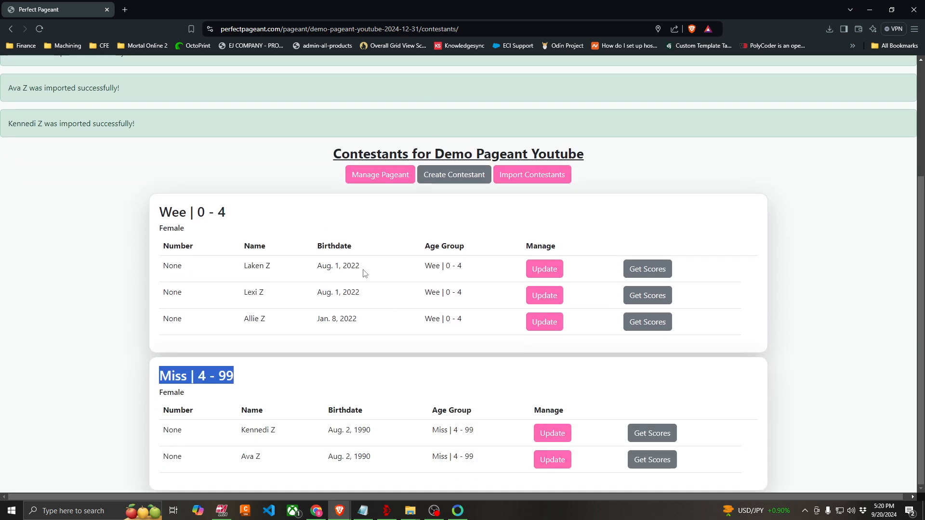
{"action": "double_click", "coordinate": [459, 266]}
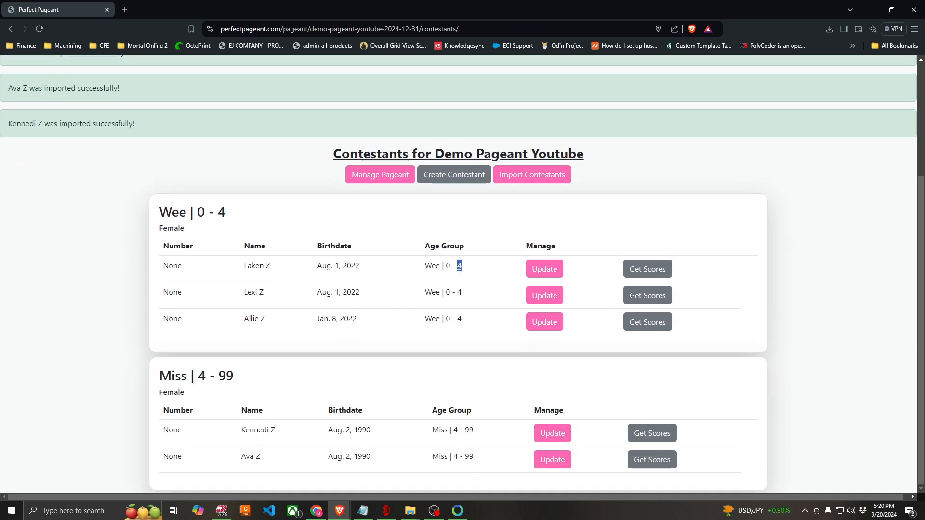
{"action": "double_click", "coordinate": [455, 430]}
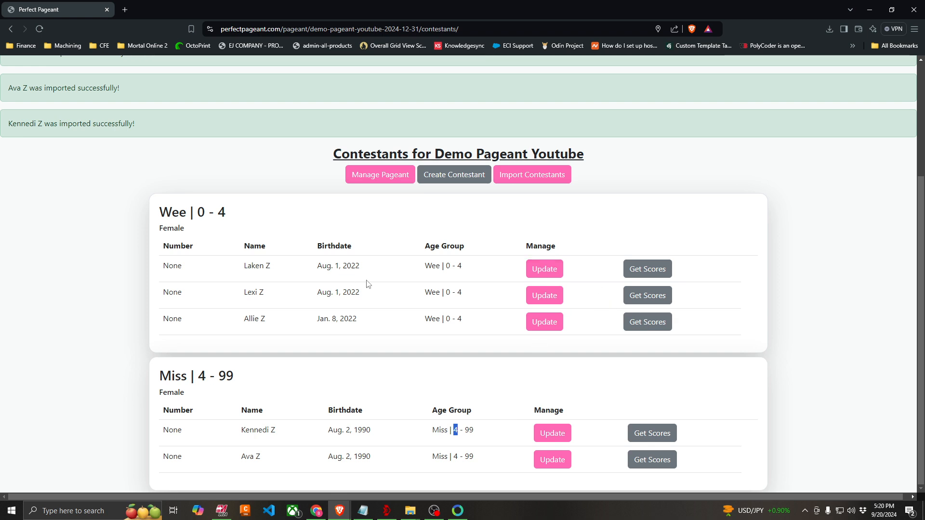
View the update forms of the first two Wee | 0 - 4 contestants and return to the contestant list
{"action": "left_click", "coordinate": [537, 271]}
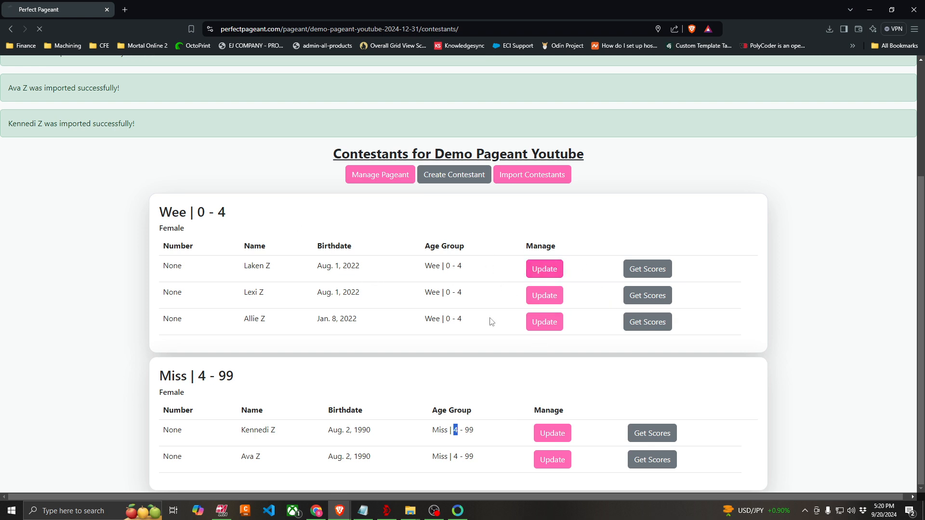
{"action": "key", "text": "alt+Left"}
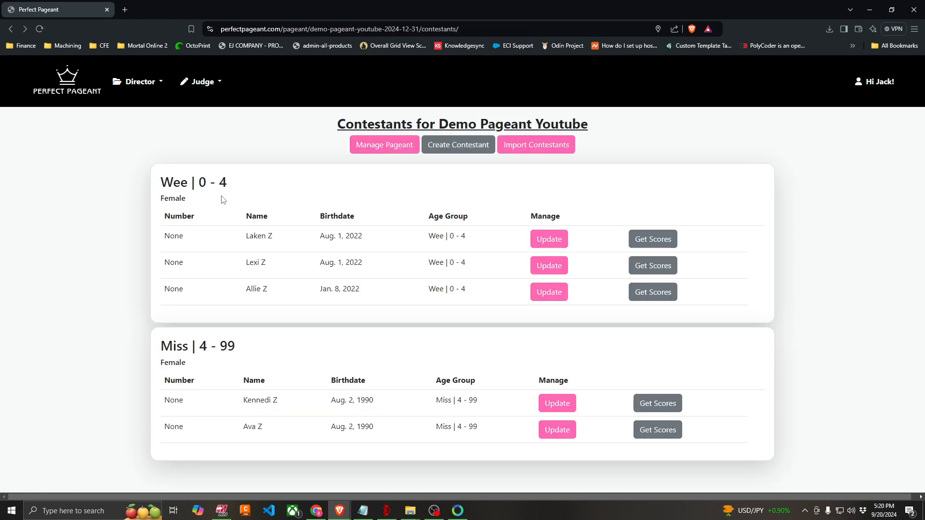
{"action": "left_click", "coordinate": [542, 270]}
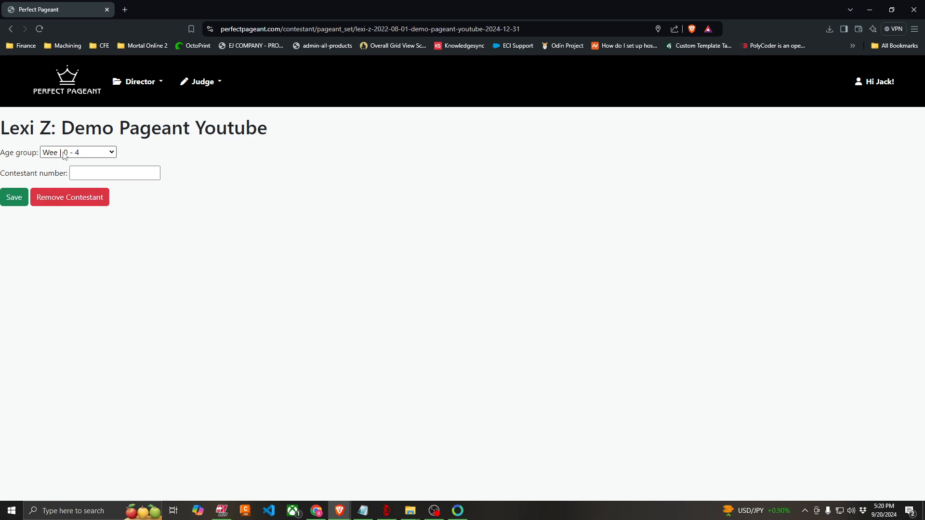
{"action": "key", "text": "alt+Left"}
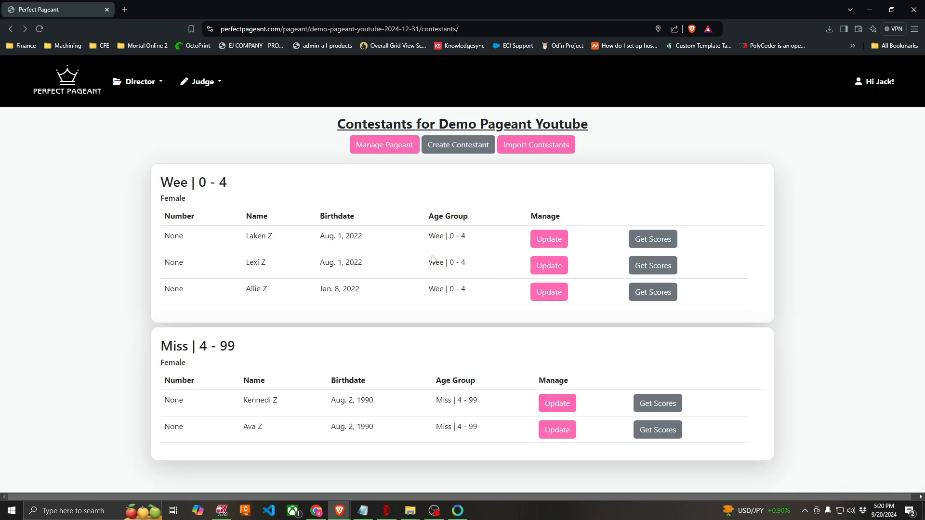
Check the contestants' number column and assign contestant numbers from the pageant's management page
{"action": "double_click", "coordinate": [173, 236]}
{"action": "double_click", "coordinate": [174, 263]}
{"action": "left_click_drag", "start_coordinate": [174, 289], "coordinate": [171, 290]}
{"action": "double_click", "coordinate": [178, 399]}
{"action": "left_click", "coordinate": [392, 150]}
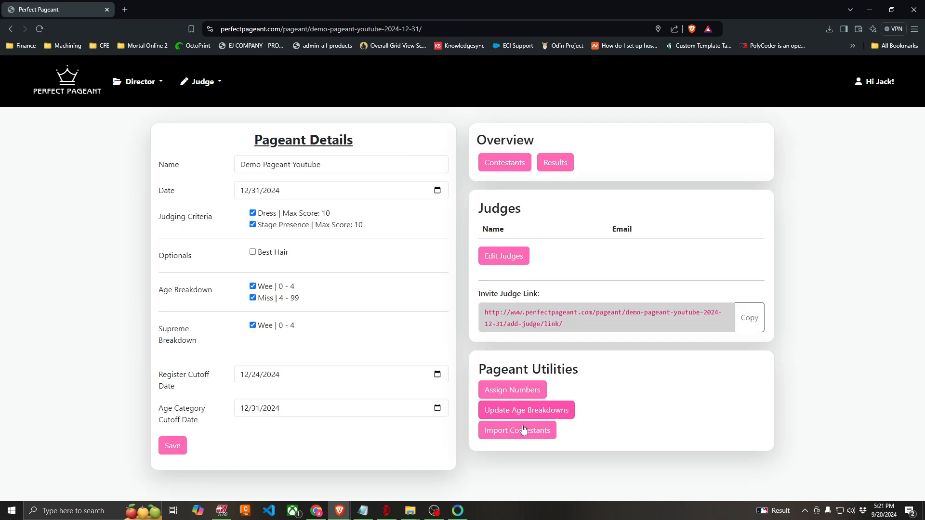
{"action": "left_click", "coordinate": [520, 391]}
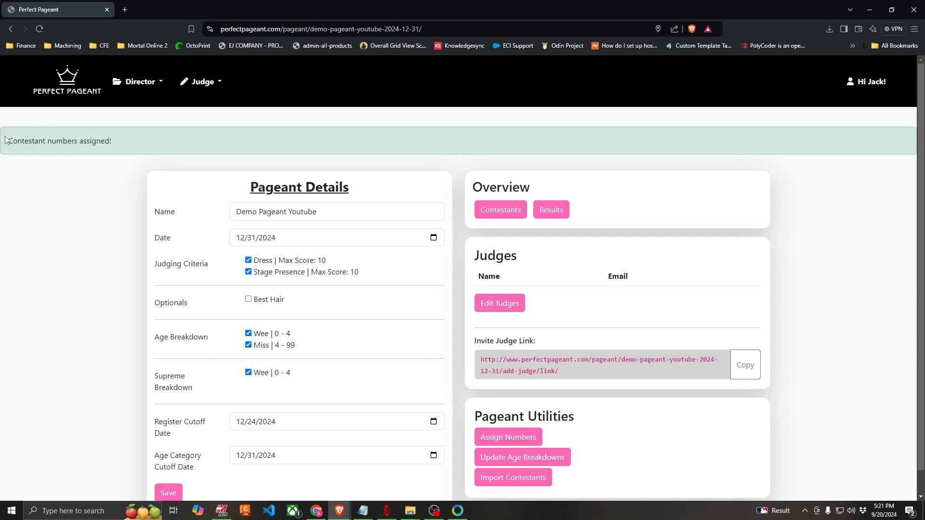
{"action": "left_click_drag", "start_coordinate": [6, 140], "coordinate": [123, 141]}
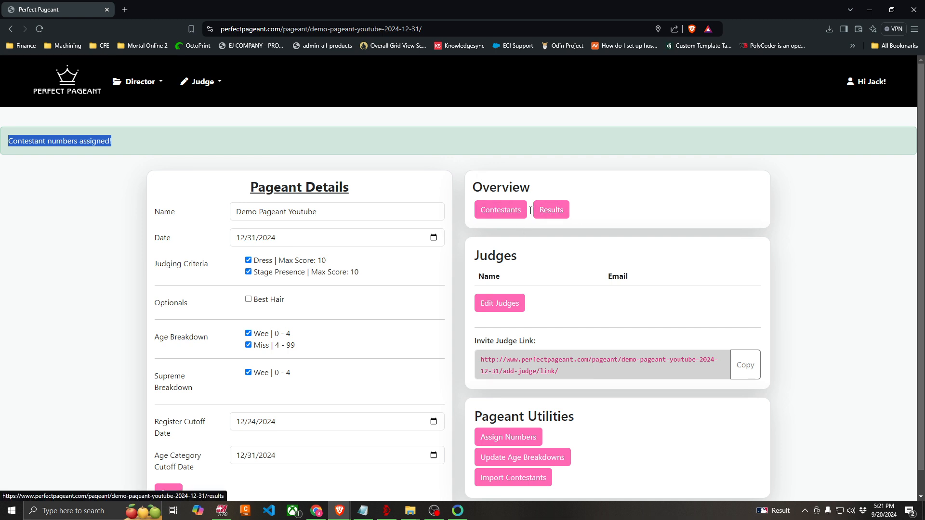
Compare the numbered contestant list of Demo Pageant Youtube with the row order of test.csv in Excel
{"action": "left_click", "coordinate": [498, 208]}
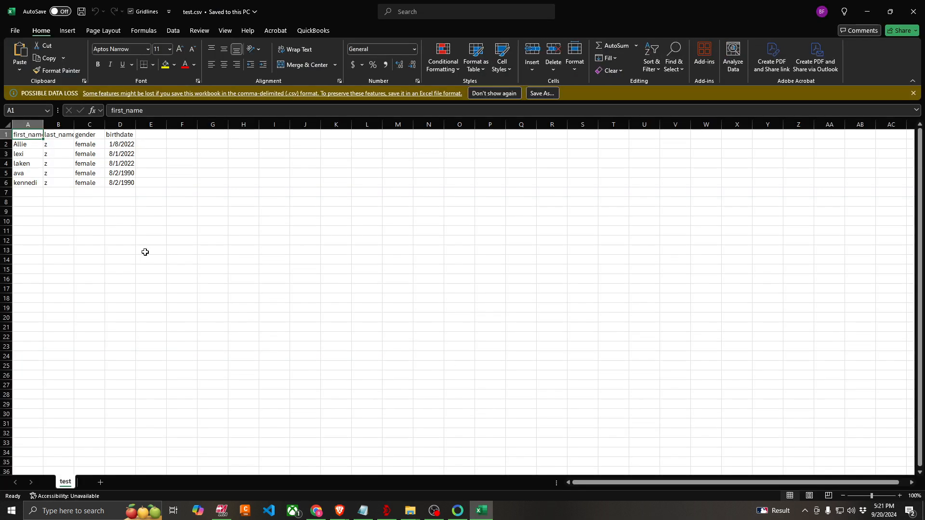
{"action": "left_click", "coordinate": [22, 144]}
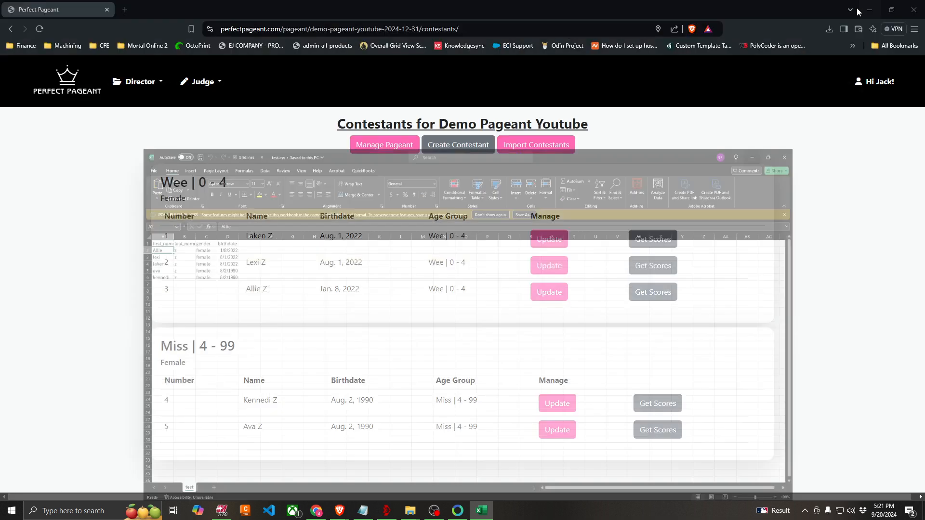
{"action": "left_click", "coordinate": [867, 12]}
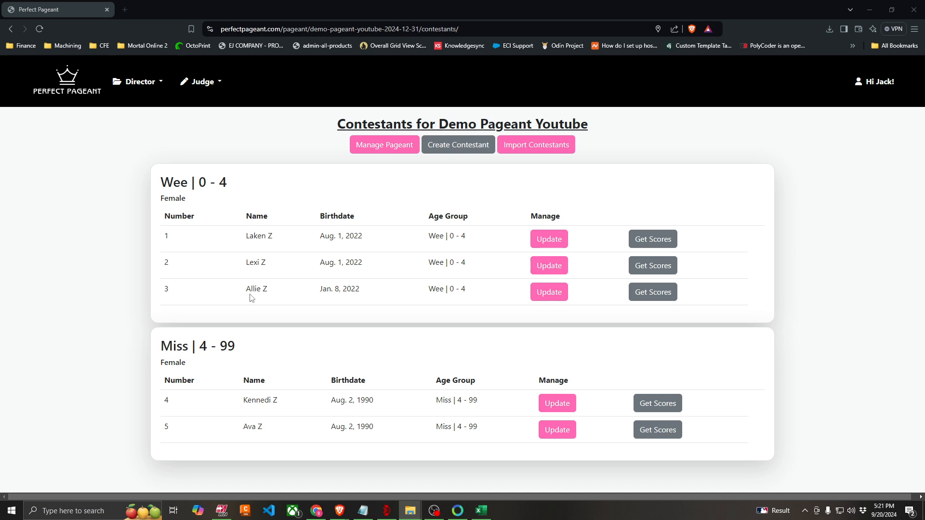
{"action": "mouse_move", "coordinate": [248, 287]}
{"action": "left_mouse_down"}
{"action": "mouse_move", "coordinate": [289, 293]}
{"action": "mouse_move", "coordinate": [265, 288]}
{"action": "left_mouse_up"}
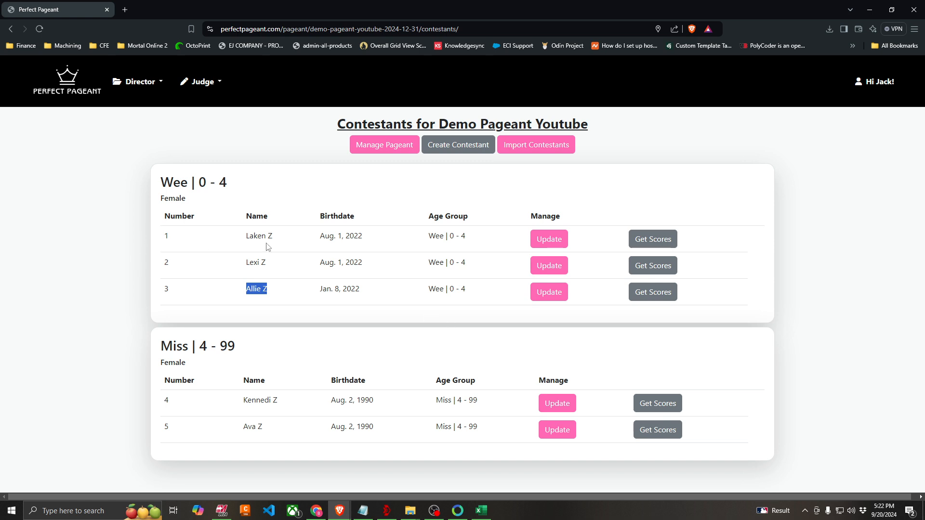
Open the update form of the first Wee | 0 - 4 contestant and save it with contestant number 1
{"action": "left_click", "coordinate": [565, 239]}
{"action": "left_click", "coordinate": [54, 173]}
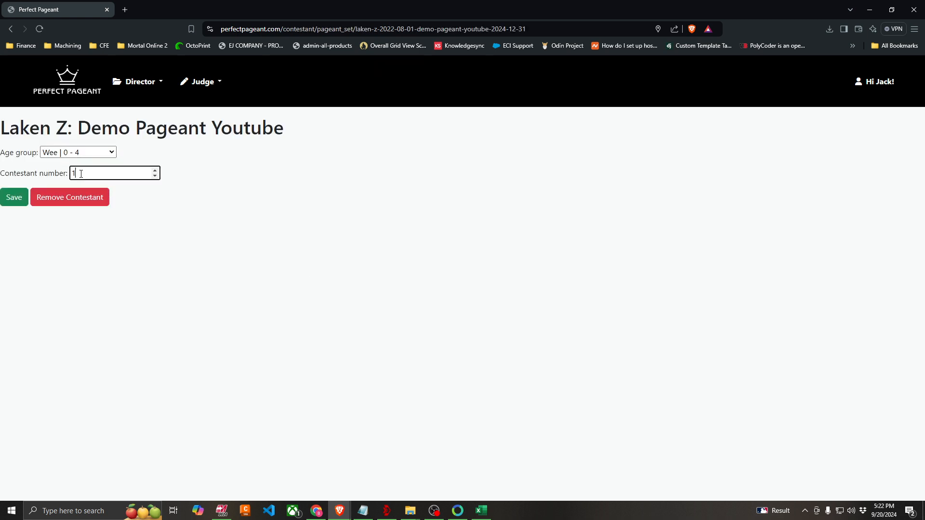
{"action": "left_click", "coordinate": [9, 202]}
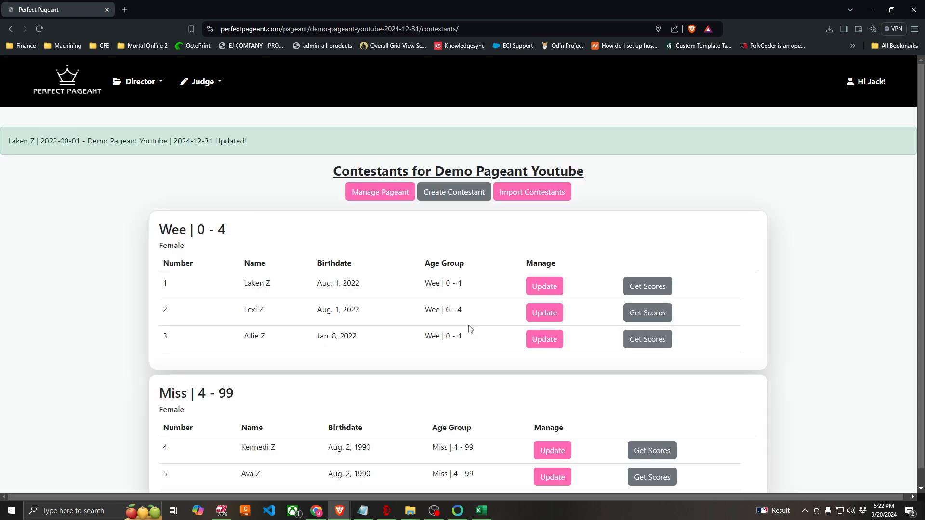
{"action": "scroll", "coordinate": [421, 369], "scroll_direction": "down", "scroll_amount": 1}
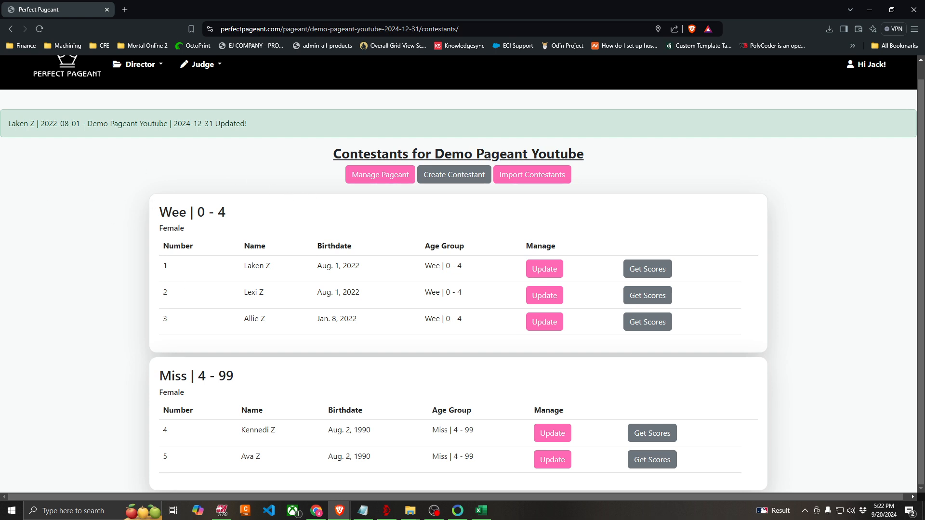
{"action": "key", "text": "alt+Tab"}
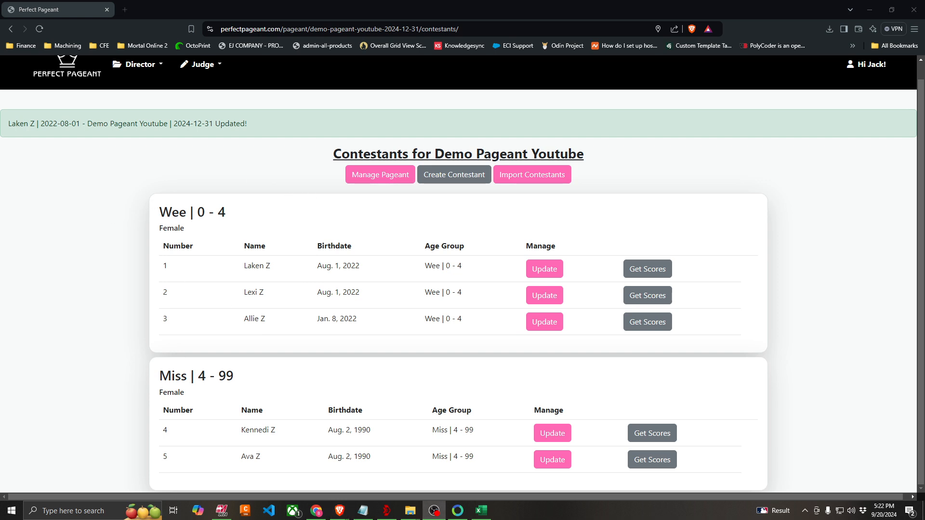